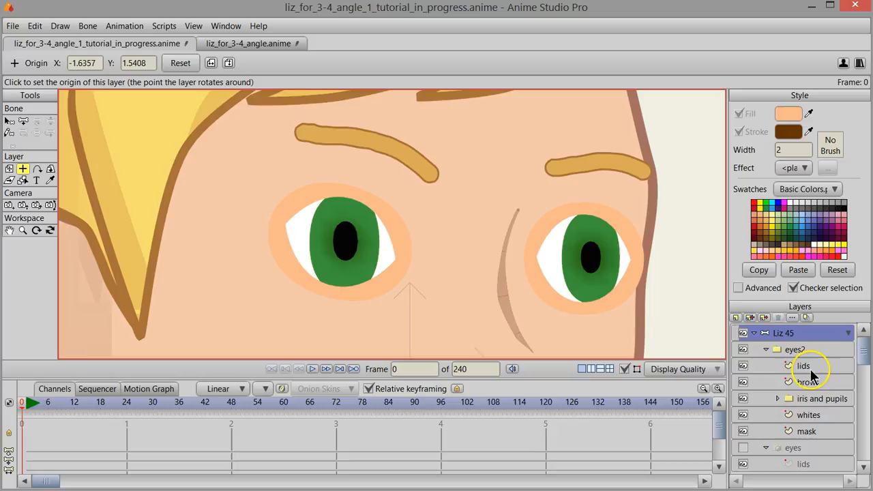
Set the group masking of the eyes2 layer to Hide all.
click(795, 349)
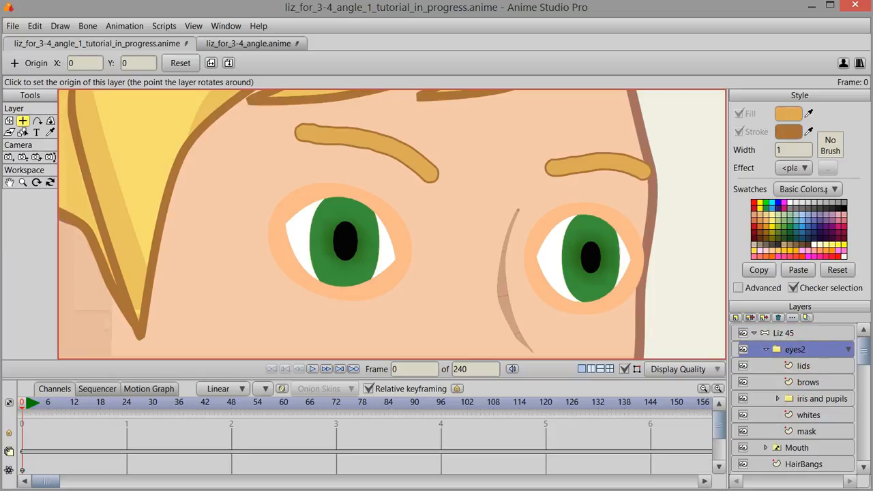
double_click(775, 349)
click(562, 32)
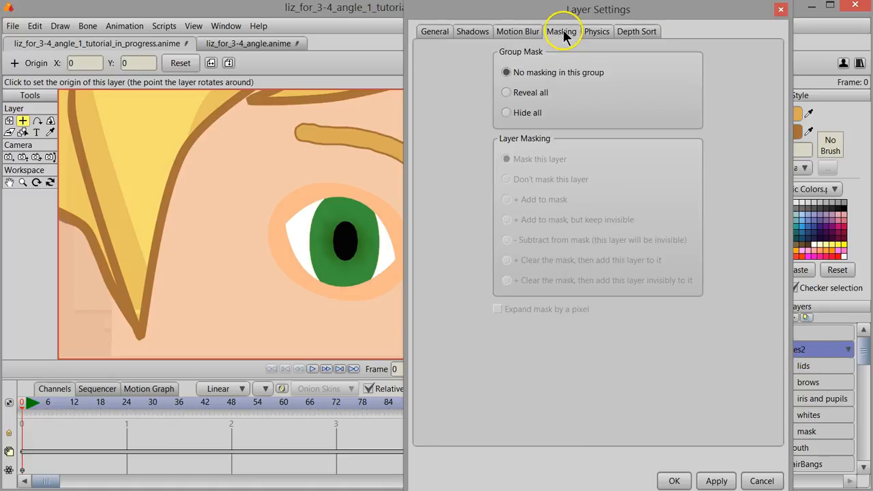
click(506, 113)
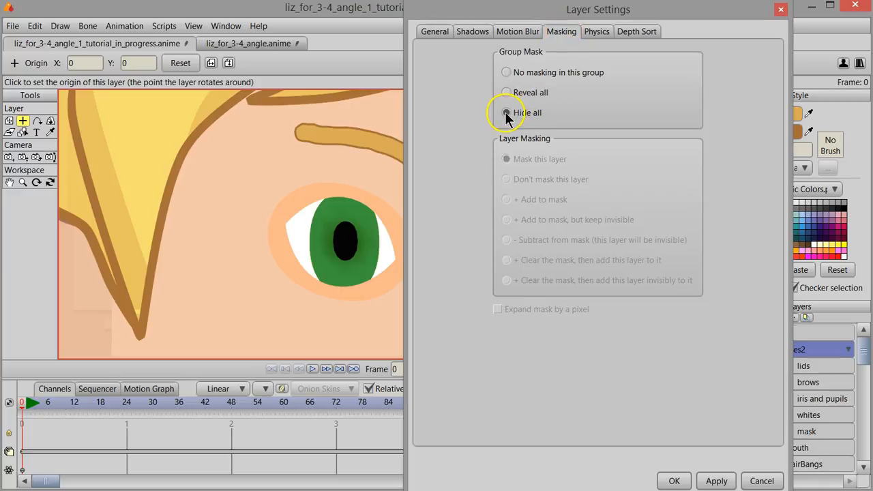
click(674, 479)
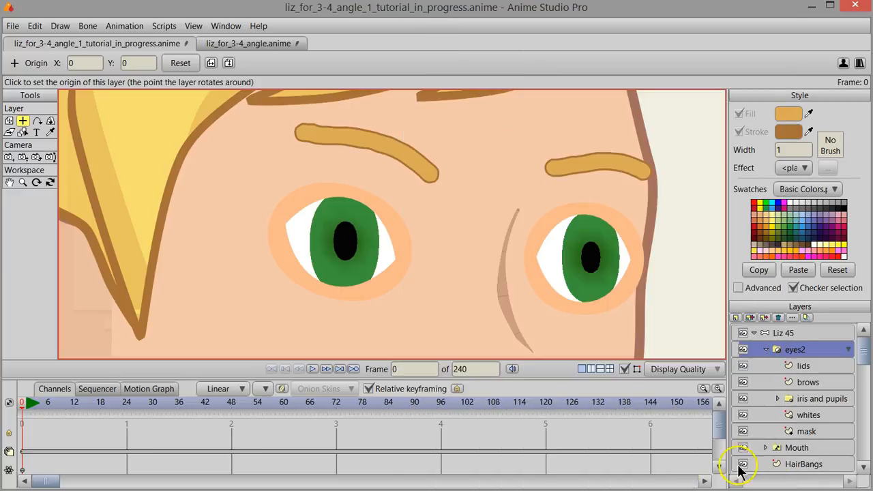
Check the layer masking options of the lids and brows layers.
click(803, 367)
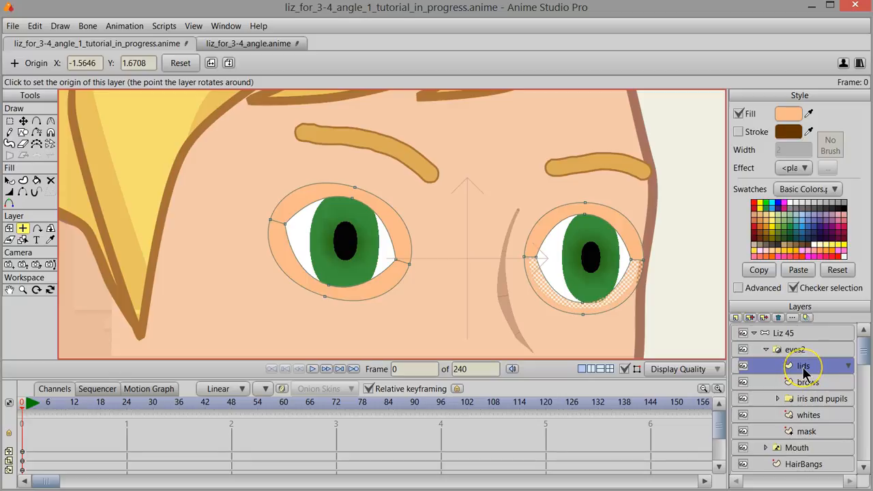
double_click(803, 366)
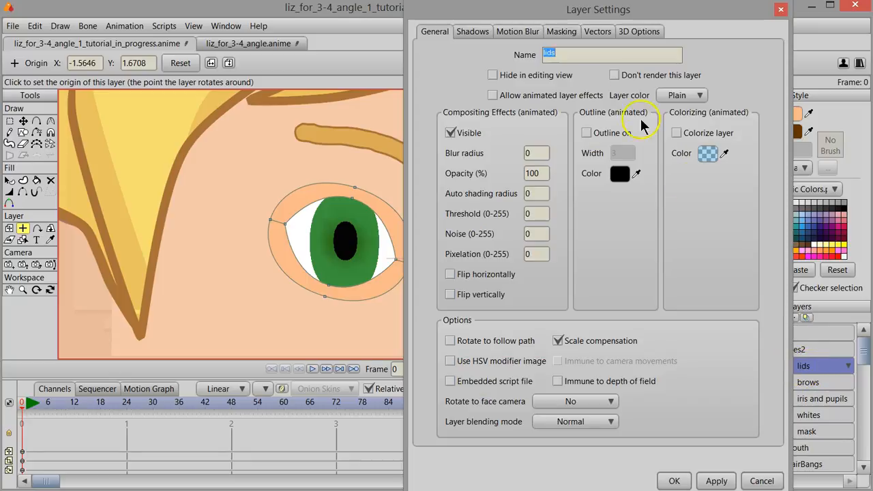
click(560, 33)
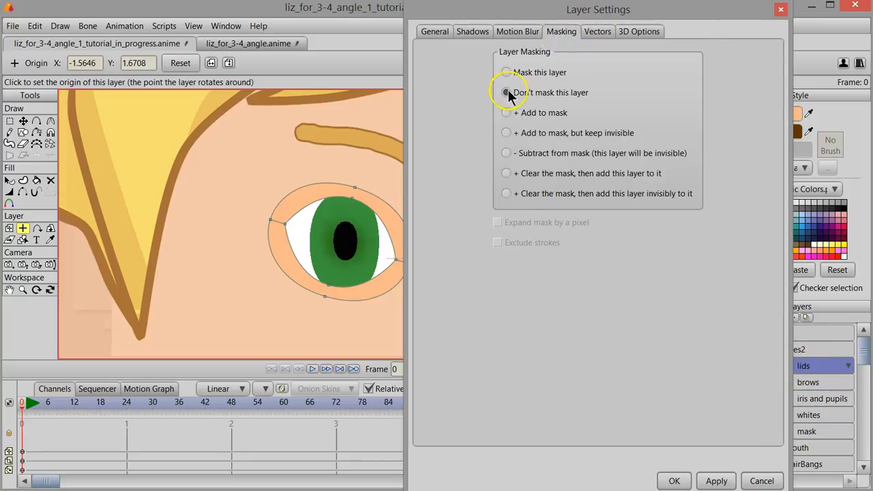
click(675, 481)
click(806, 383)
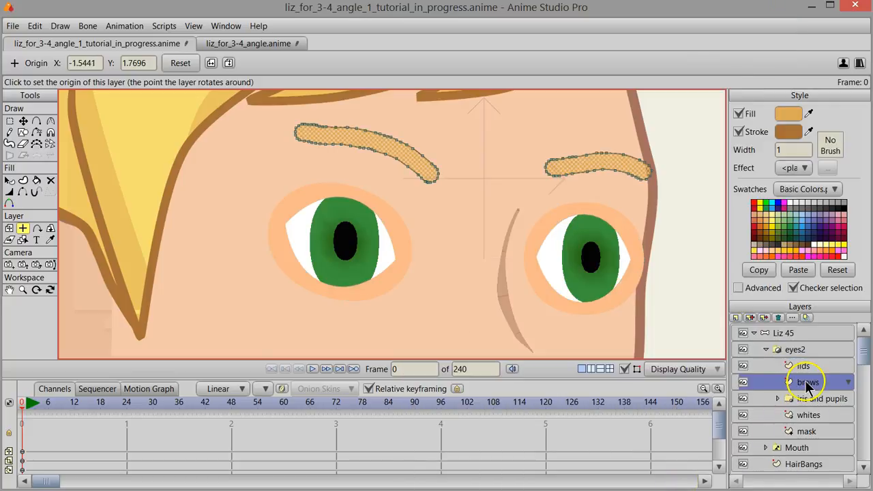
double_click(807, 382)
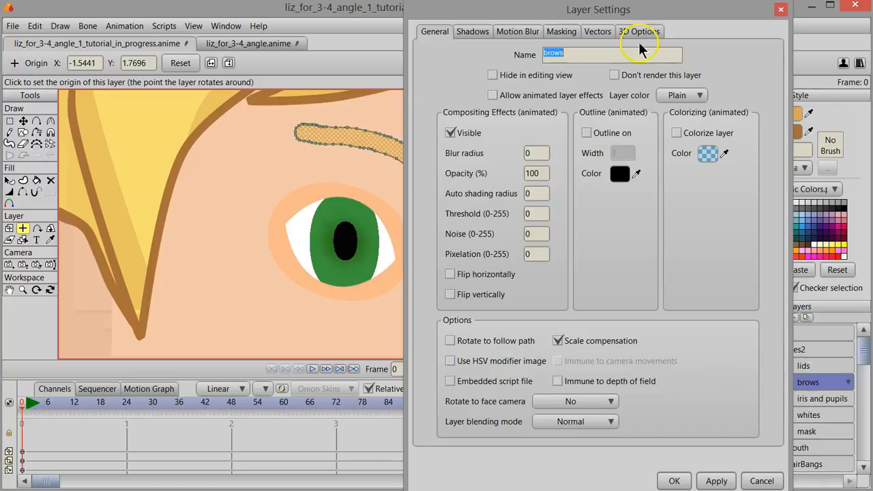
click(561, 31)
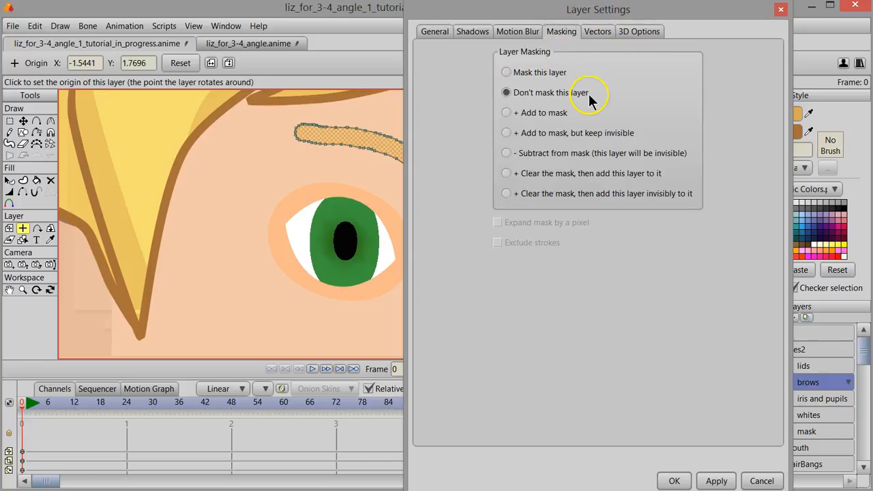
click(675, 480)
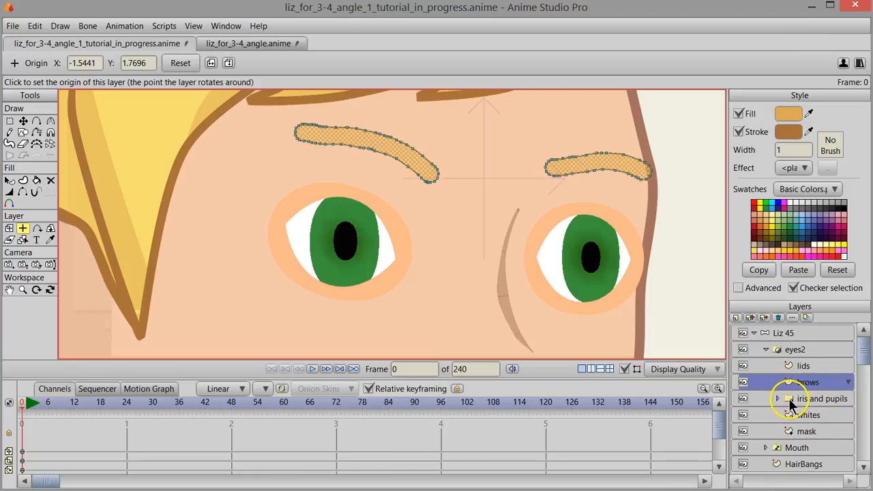
Check the masking options of the iris and pupils group and the whites layer.
double_click(787, 398)
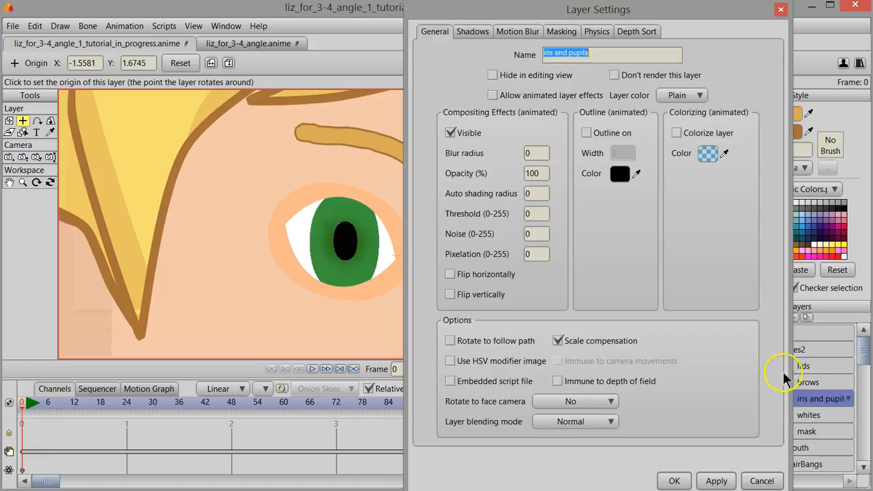
click(563, 32)
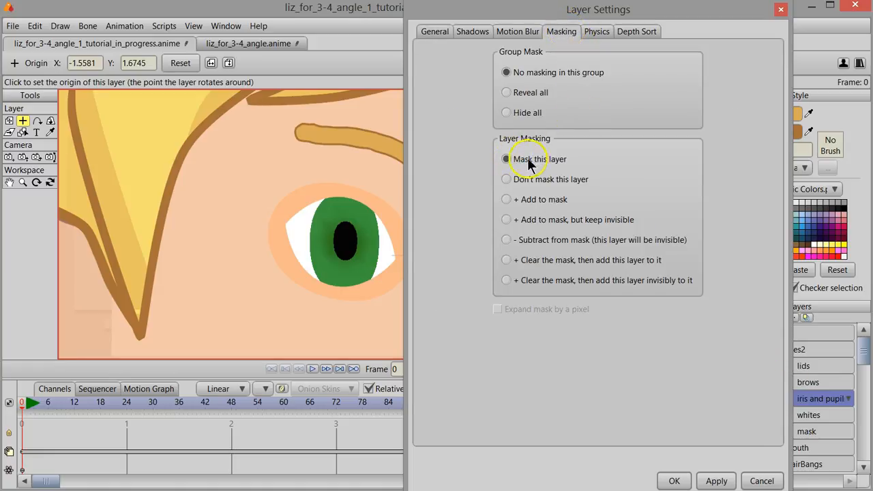
click(673, 482)
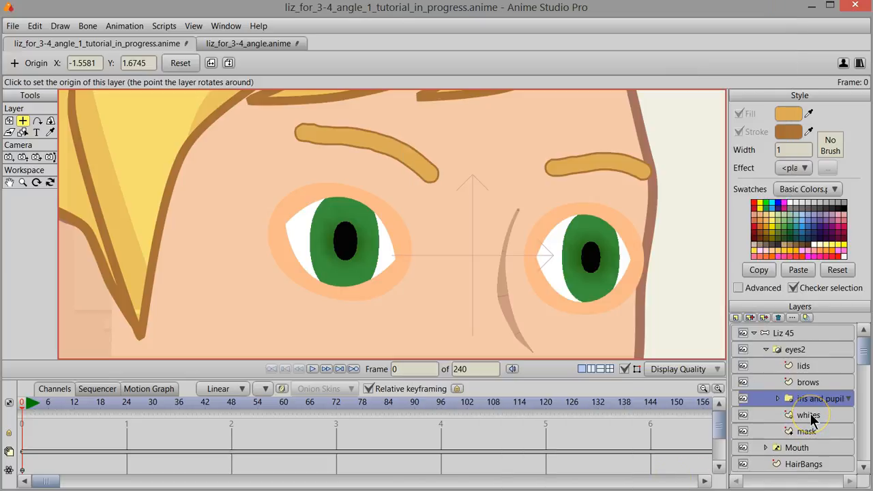
double_click(808, 415)
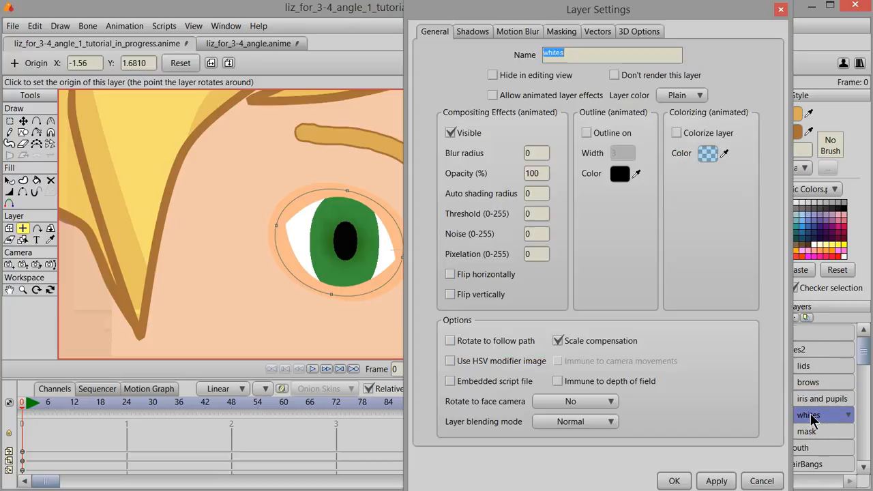
click(563, 31)
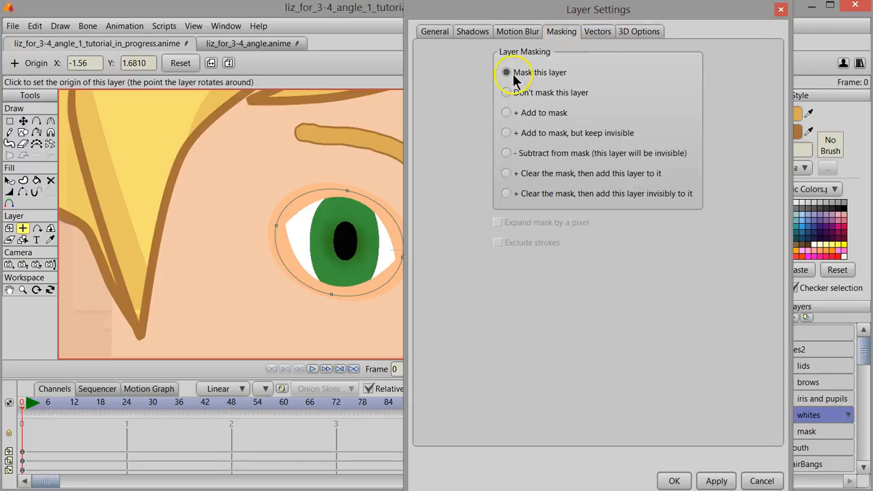
click(673, 480)
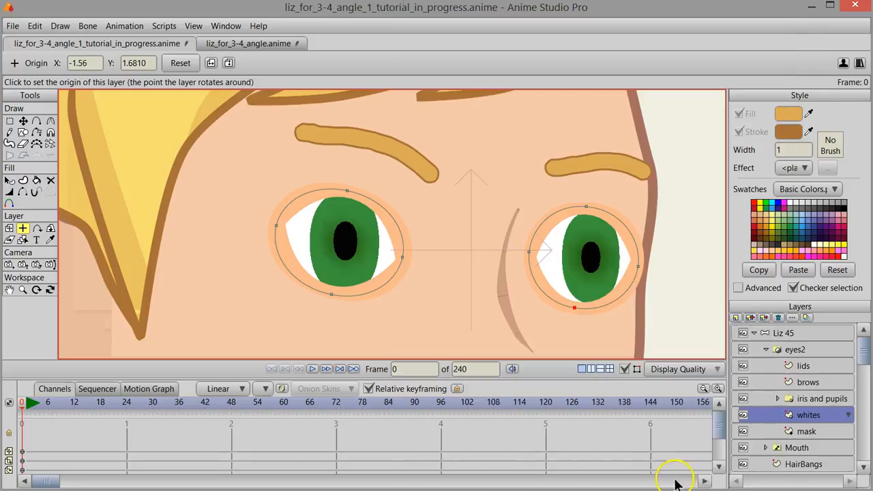
Check the layer masking option of the mask layer inside the eyes2 group.
click(805, 432)
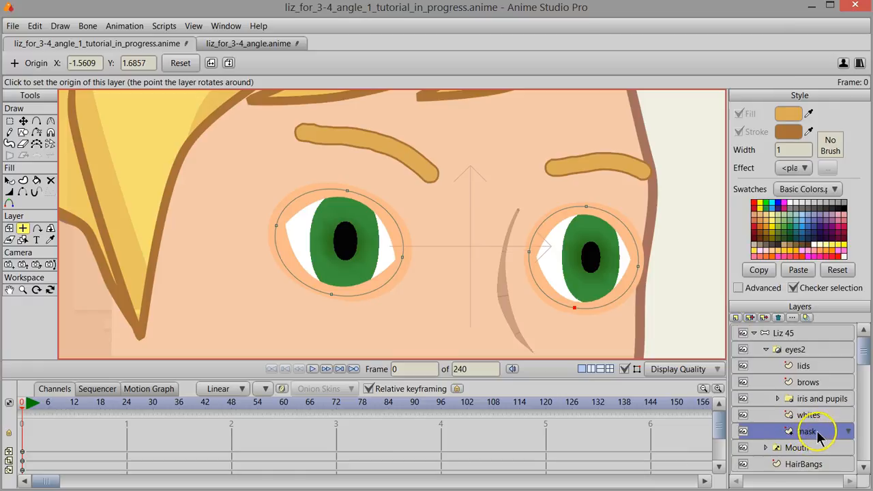
double_click(807, 433)
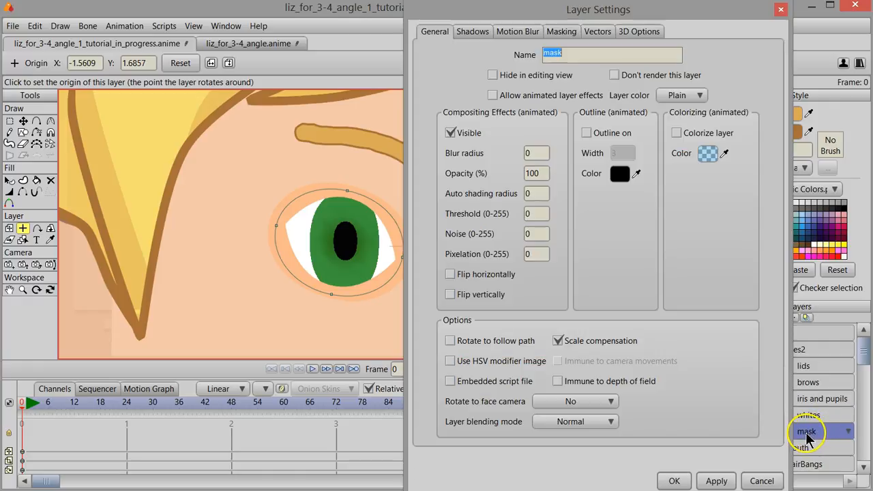
click(562, 31)
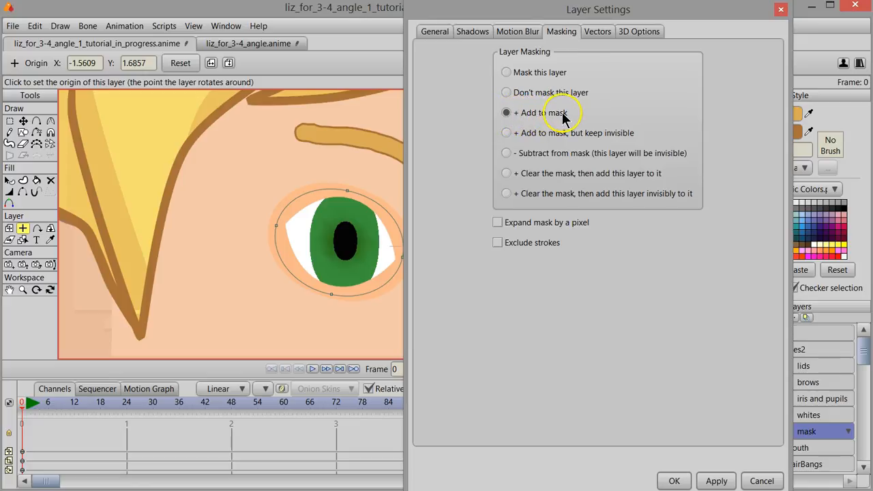
click(674, 481)
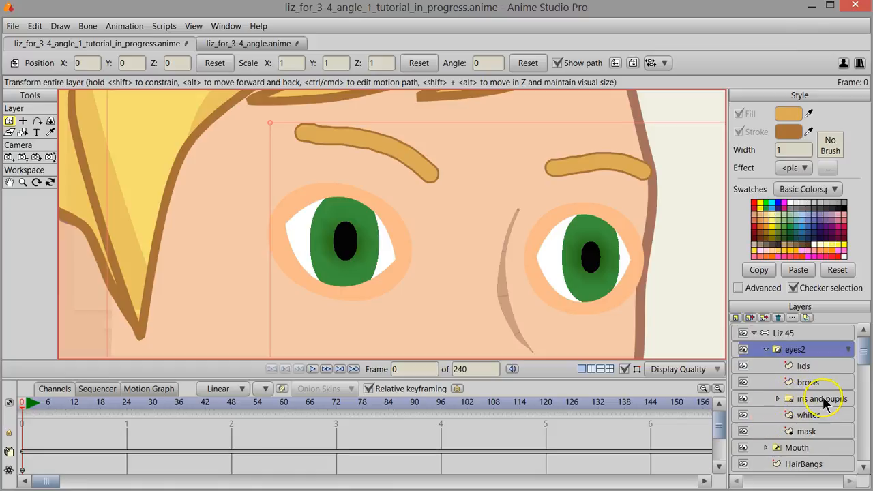
Move the iris and pupils group slightly to test the eye masking, and undo the move.
click(791, 403)
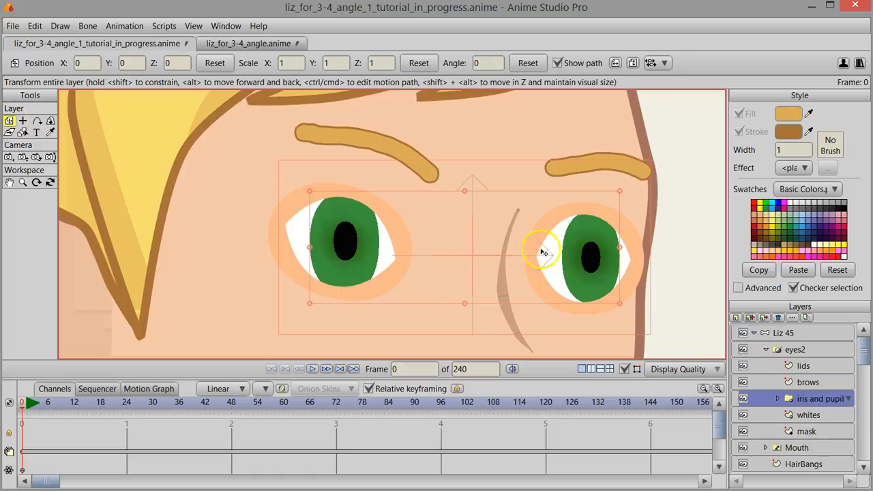
mouse_move(580, 256)
mouse_down()
mouse_move(486, 253)
mouse_move(454, 236)
mouse_move(365, 236)
mouse_move(555, 248)
mouse_move(577, 236)
mouse_move(569, 210)
mouse_move(575, 189)
mouse_move(580, 318)
mouse_move(574, 229)
mouse_move(567, 294)
mouse_move(570, 249)
mouse_up()
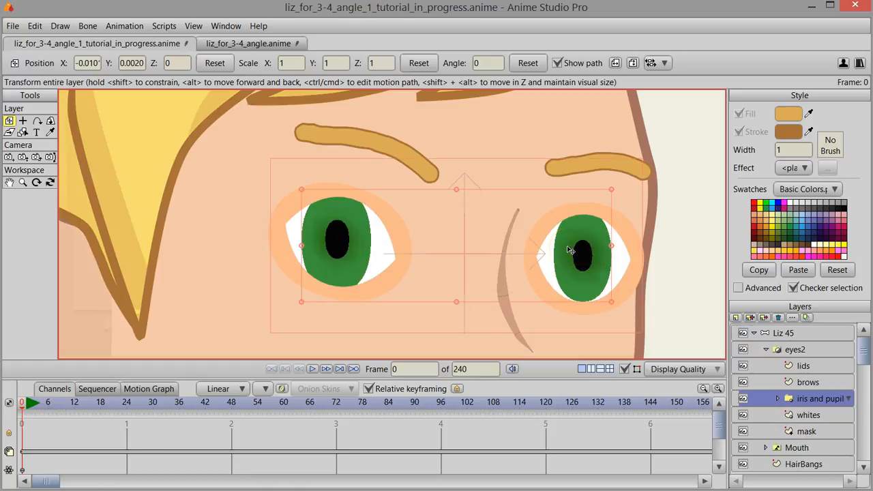
key(ctrl+z)
Draw a short vertical bone beside the face on the Liz 45 layer and make it a smart bone dial named lids.
click(346, 227)
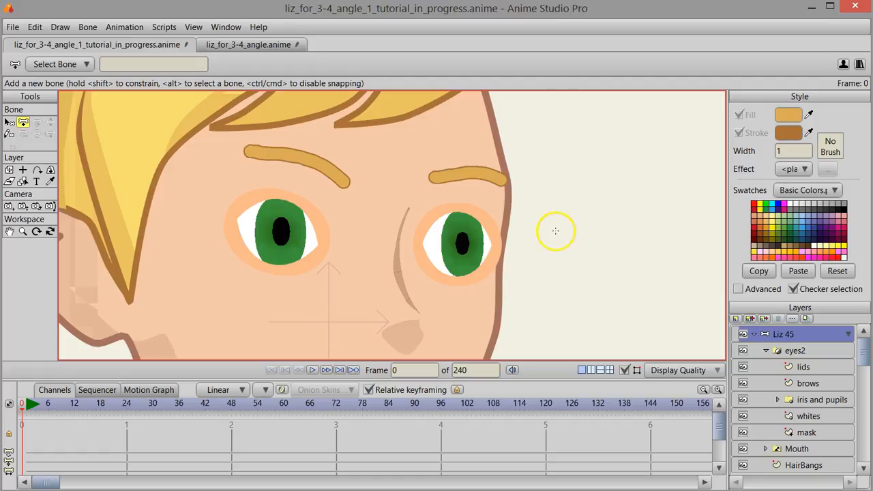
drag(557, 244, 557, 196)
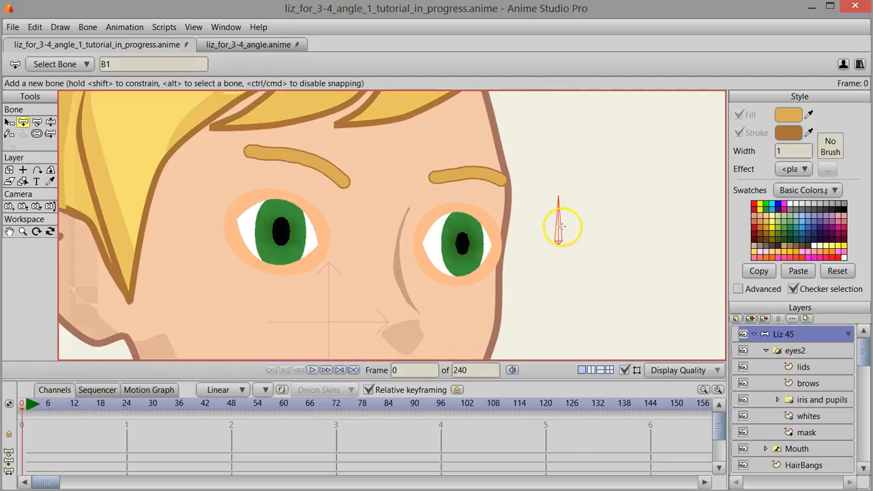
click(87, 29)
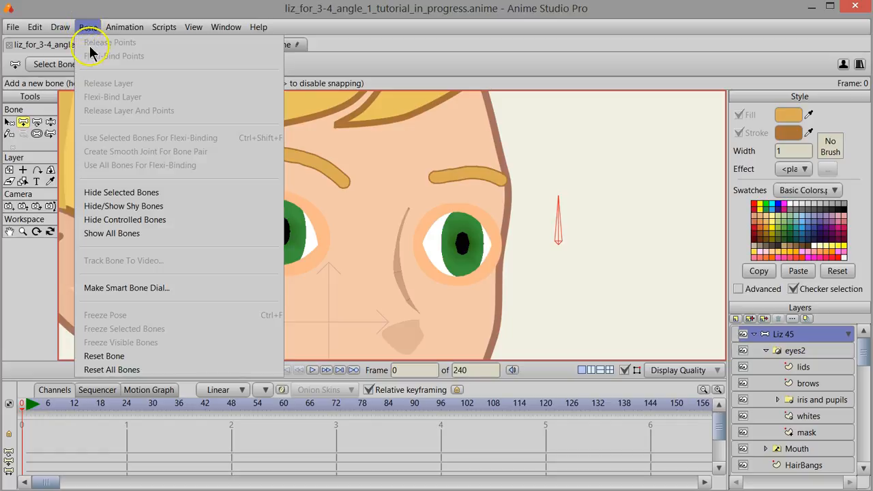
click(117, 290)
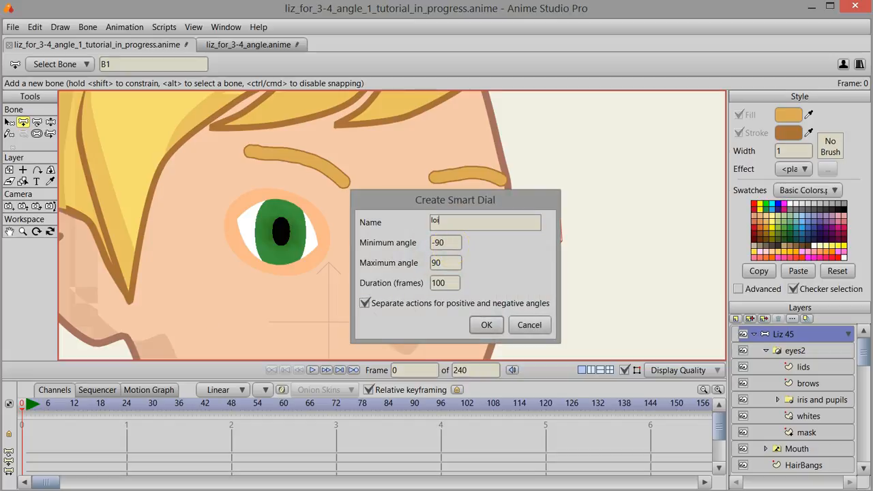
text(lids)
click(486, 324)
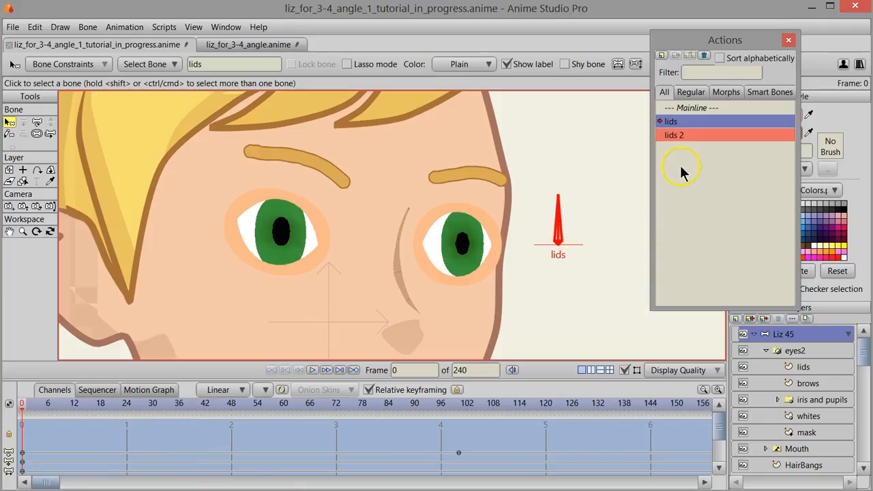
Scrub through the bone rotation in the lids action and go to frame 100.
click(672, 123)
click(22, 412)
drag(22, 412, 458, 423)
click(458, 452)
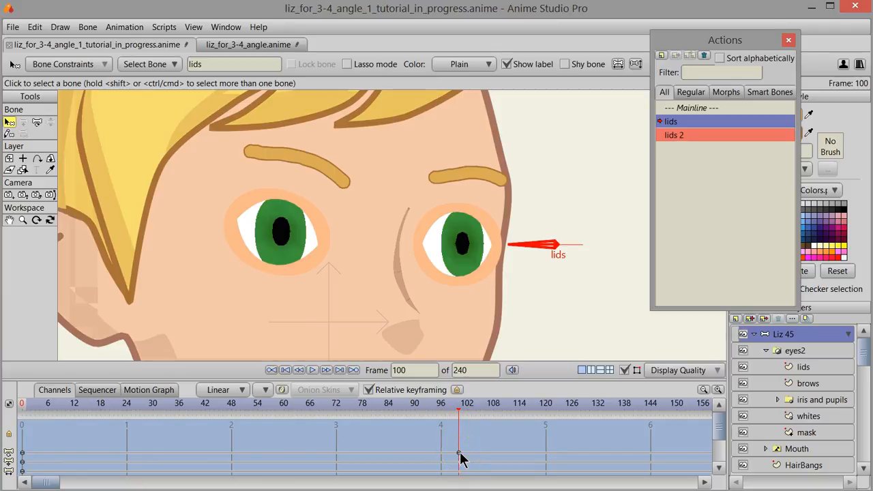
drag(461, 457, 457, 417)
drag(460, 412, 459, 456)
On the lids layer at frame 100, move the near eye's inner upper-lid point down to the lower lid to close the eye.
click(810, 368)
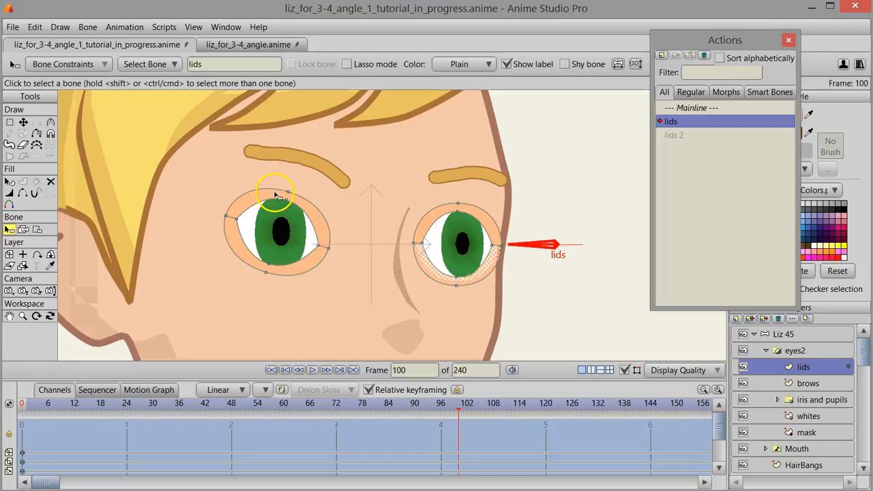
click(24, 122)
scroll(246, 240, up, 1)
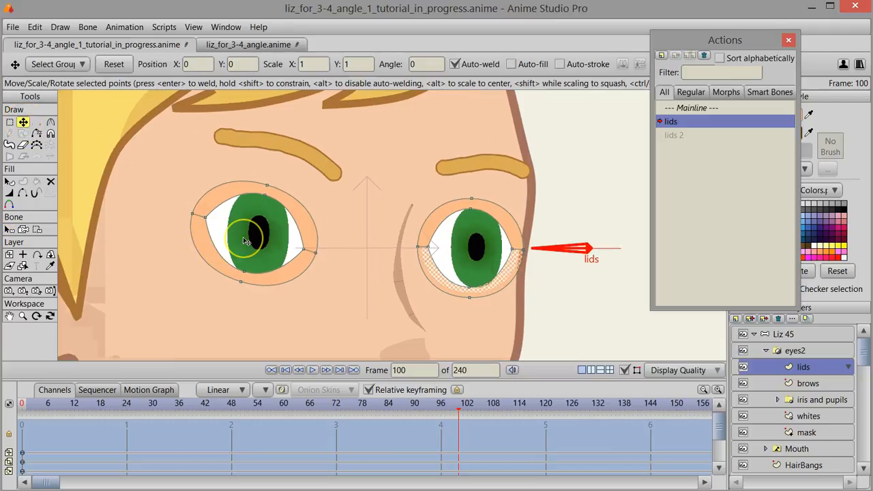
scroll(246, 240, up, 1)
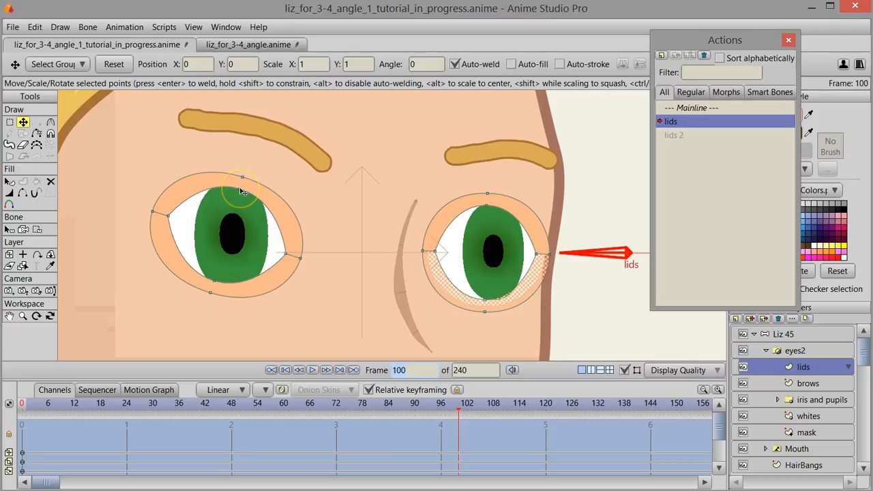
click(240, 190)
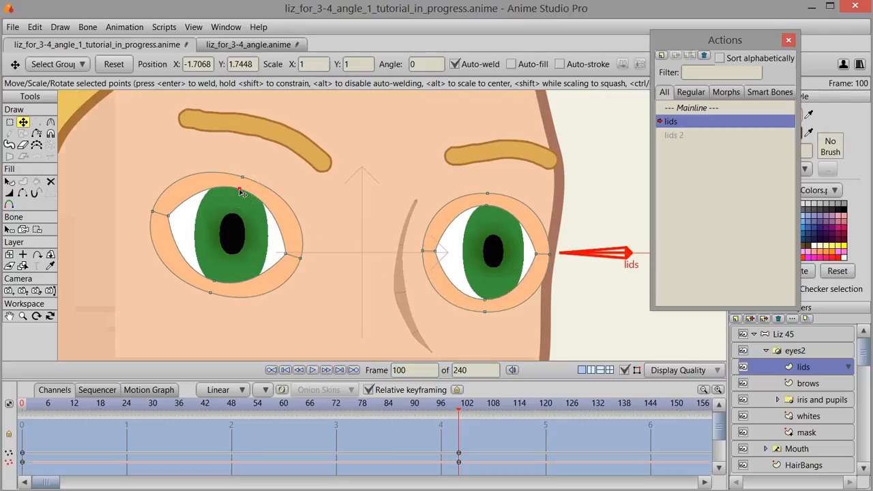
drag(242, 192, 217, 285)
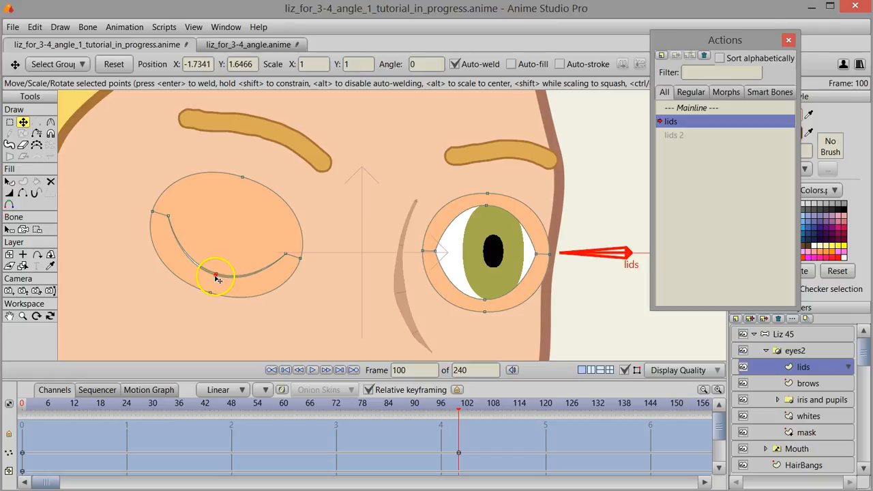
drag(217, 278, 217, 279)
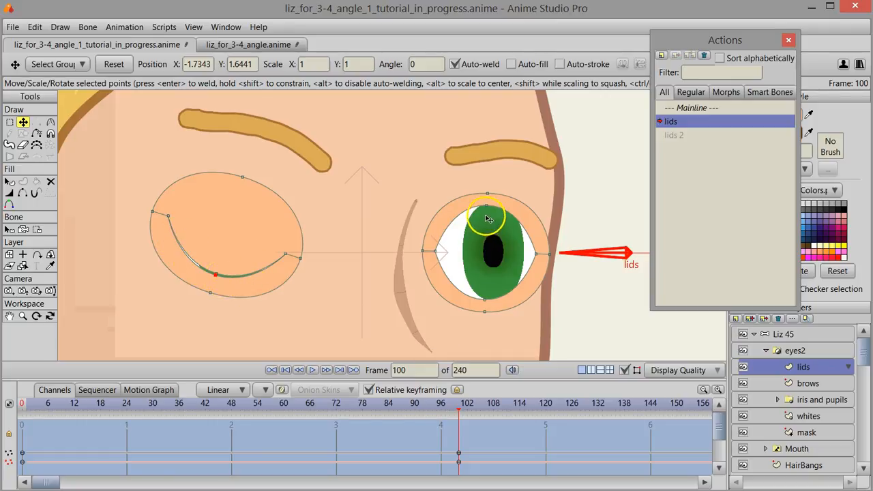
Close the far eye at frame 100 by moving its inner upper-lid point down to the lower lid.
drag(489, 209, 487, 299)
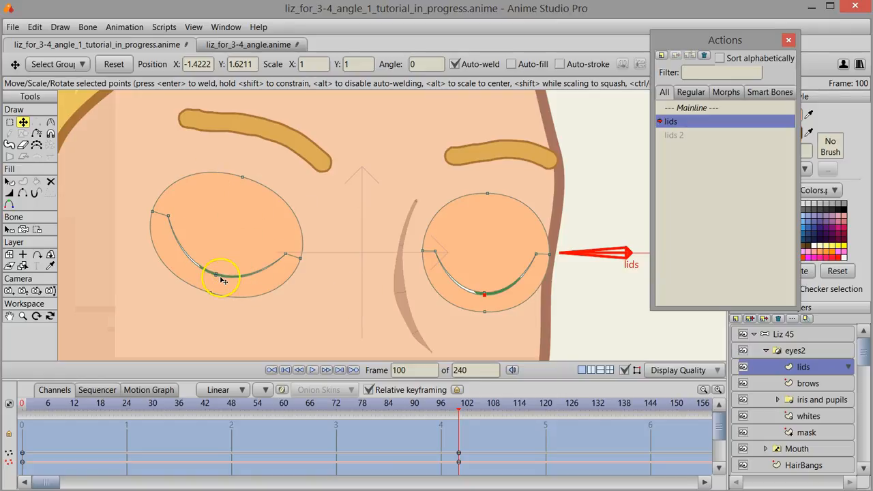
click(450, 405)
drag(451, 414, 463, 454)
Return to the Mainline and rotate the lids bone on the Liz 45 layer to test the eyelid closing.
double_click(693, 108)
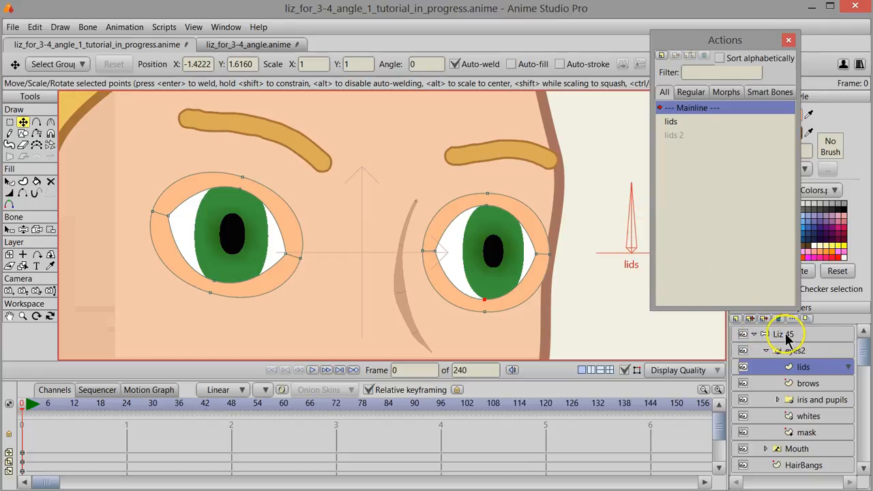
click(763, 333)
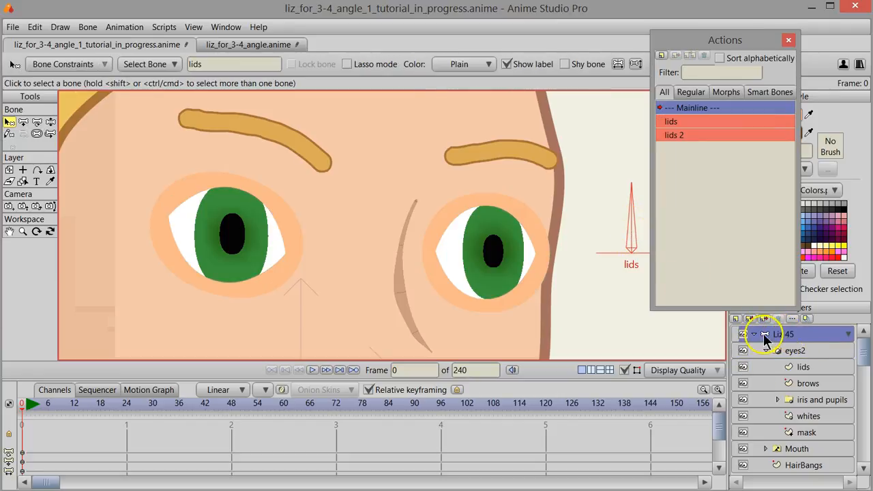
click(51, 124)
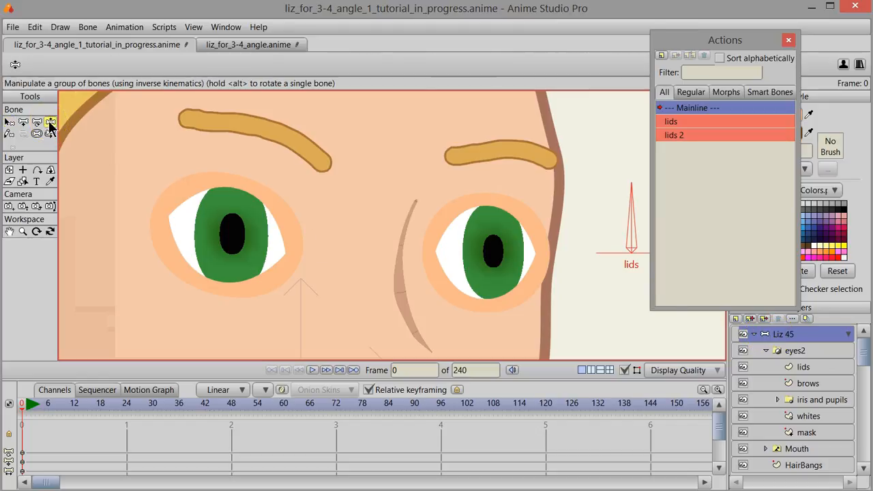
drag(633, 218, 617, 227)
With the lids bone selected, activate the lids 2 action, scrub through its rotation and go to frame 100.
click(10, 125)
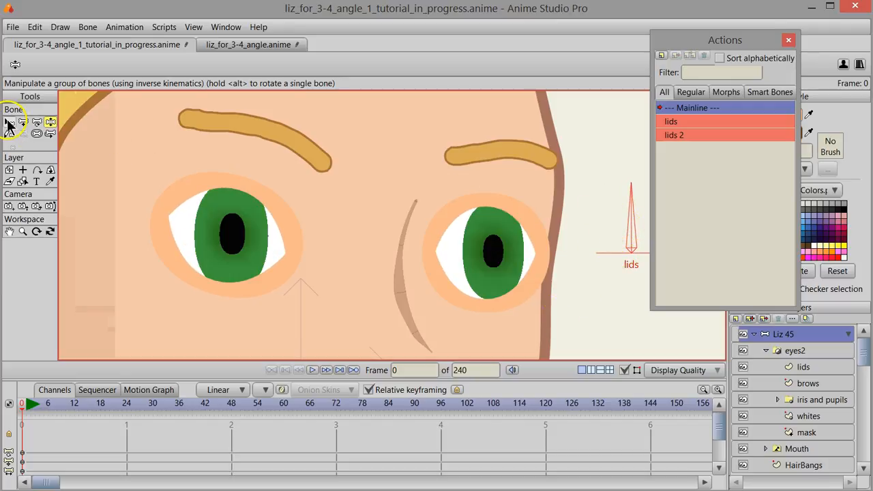
click(9, 124)
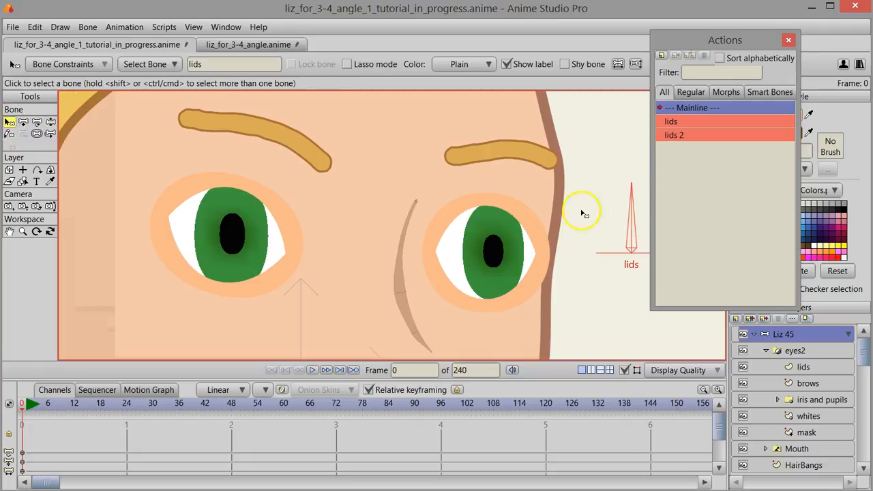
double_click(677, 135)
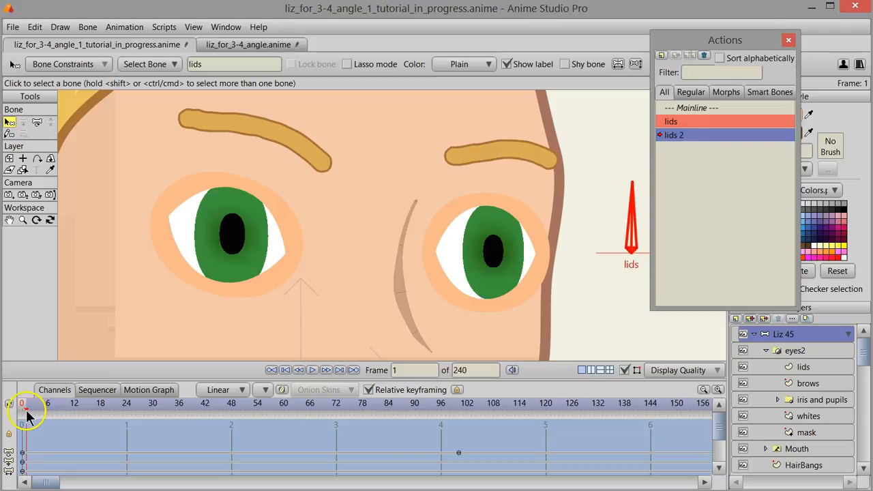
drag(25, 414, 167, 412)
drag(687, 46, 748, 75)
drag(132, 415, 459, 427)
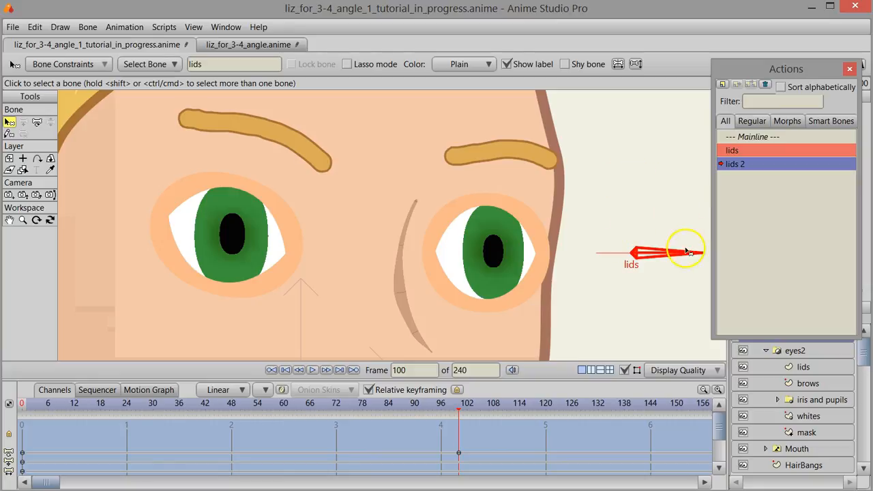
drag(462, 411, 459, 440)
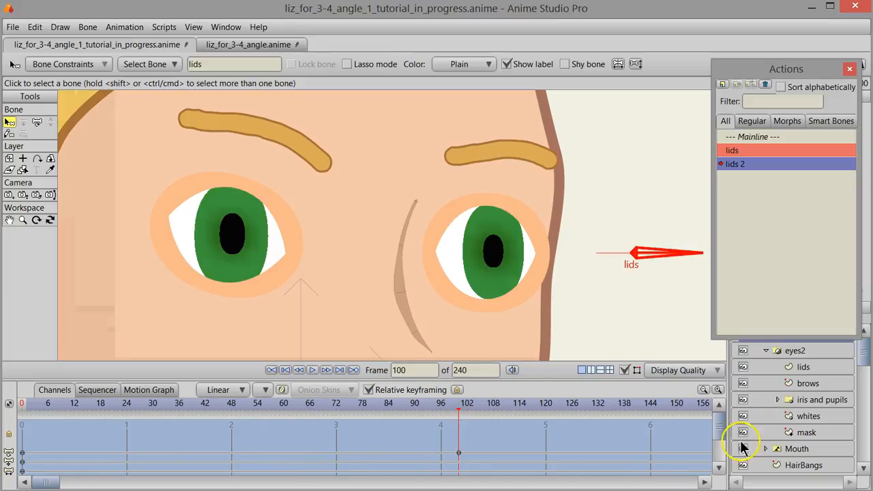
On the lids layer at frame 100, widen the far eye by moving its inner upper-lid point up and inner lower-lid point down.
click(799, 367)
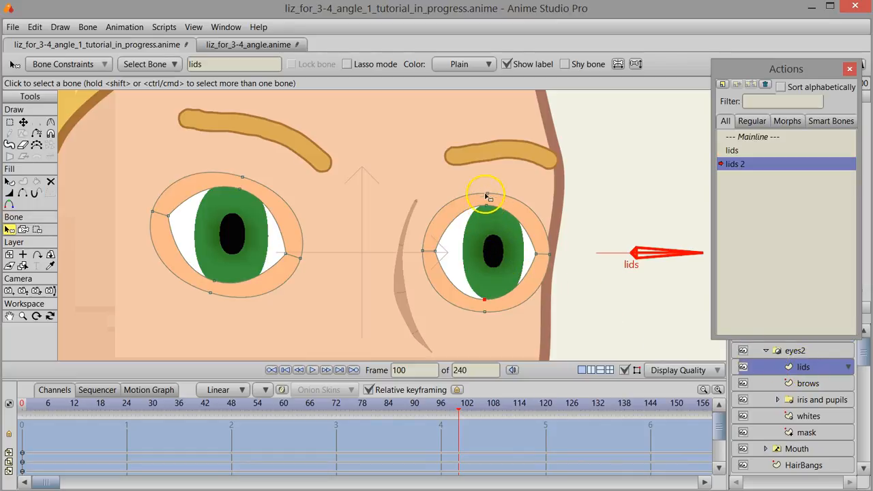
drag(482, 291, 486, 324)
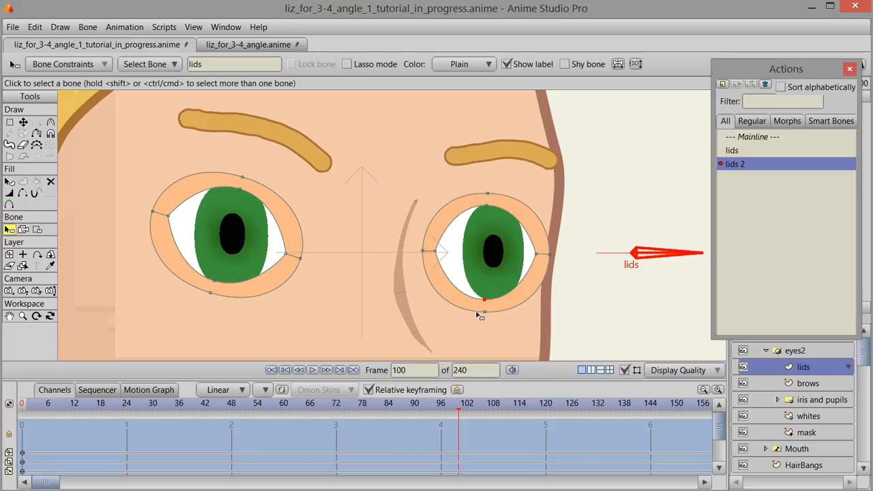
click(24, 124)
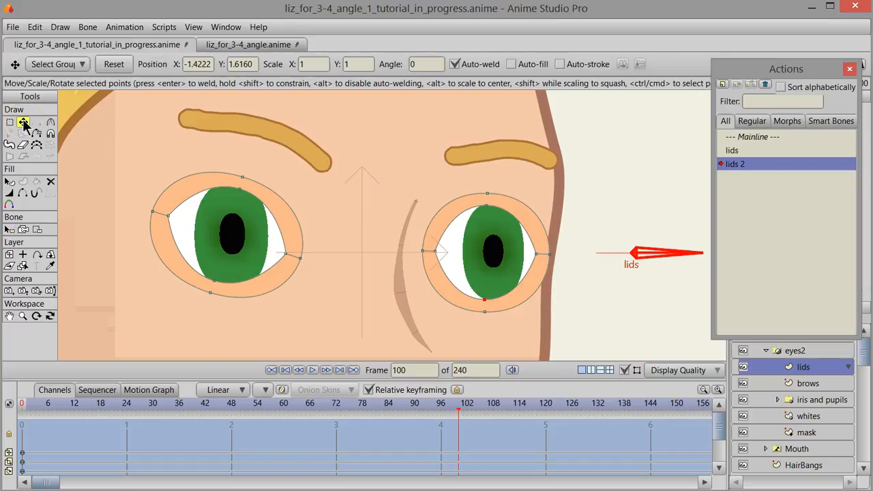
click(489, 204)
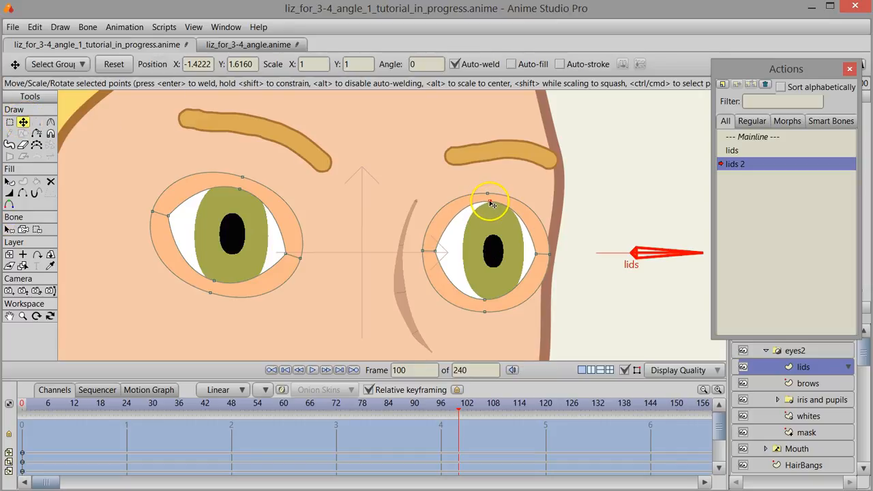
click(487, 303)
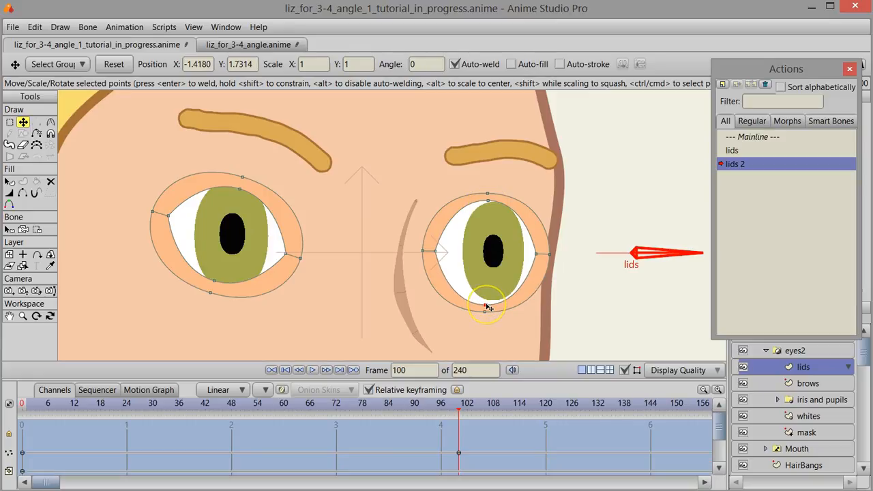
Widen the near eye by moving its inner and outer upper-lid points up and its inner and outer lower-lid points down.
click(240, 188)
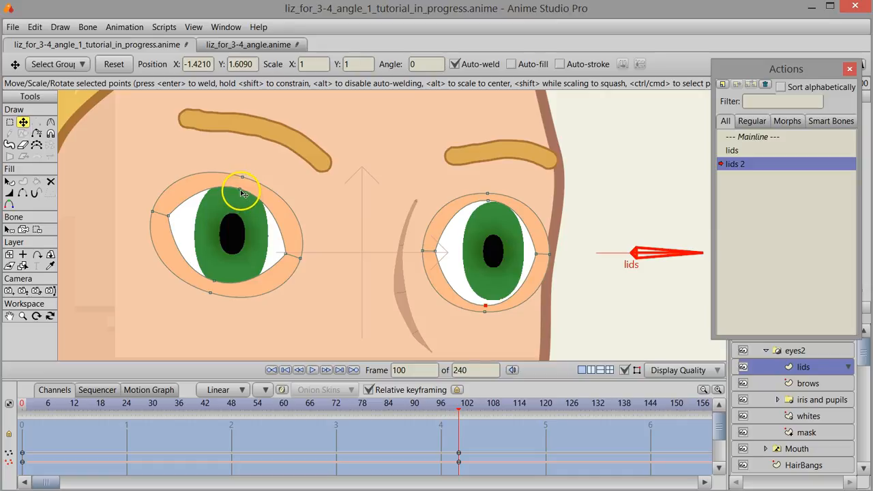
click(213, 282)
drag(216, 286, 213, 302)
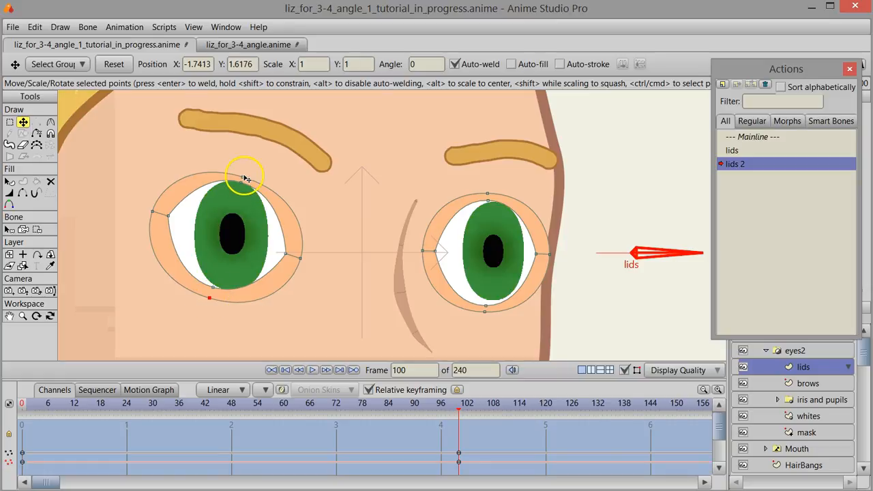
mouse_move(244, 179)
mouse_down()
mouse_move(233, 175)
mouse_move(243, 171)
mouse_up()
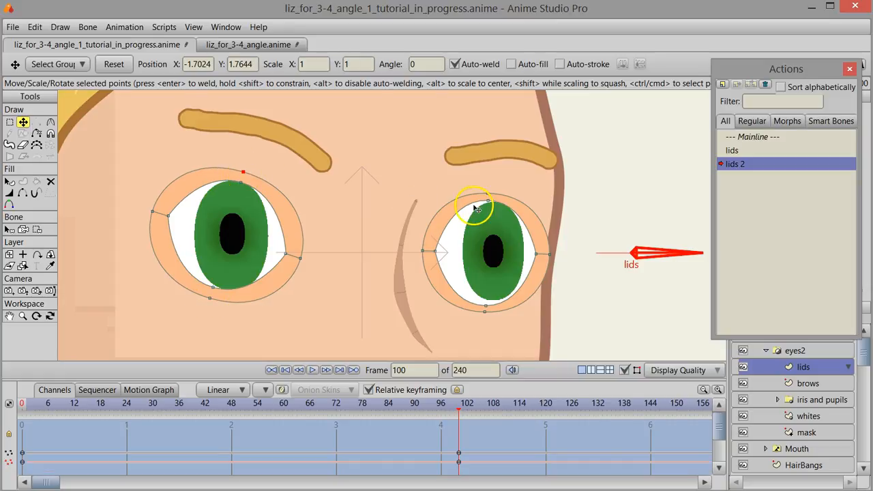
Push the far eye's outer lid points slightly outward and lower the near eye's lower-lid points a little more.
drag(487, 194, 487, 197)
mouse_move(488, 315)
mouse_down()
mouse_move(487, 307)
mouse_move(484, 317)
mouse_up()
click(212, 290)
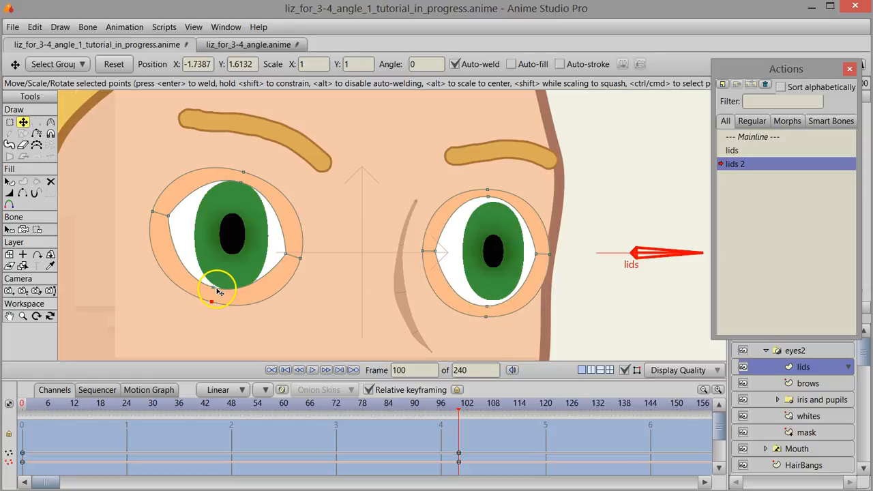
drag(216, 293, 215, 292)
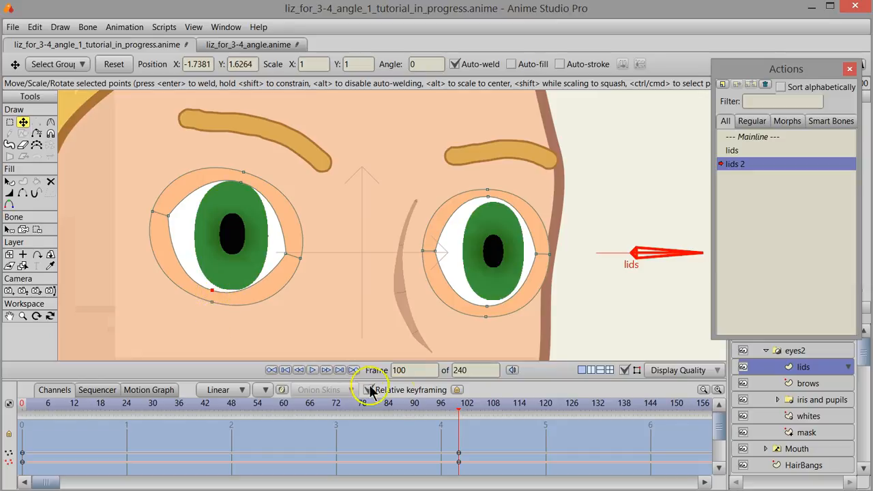
drag(461, 415, 459, 454)
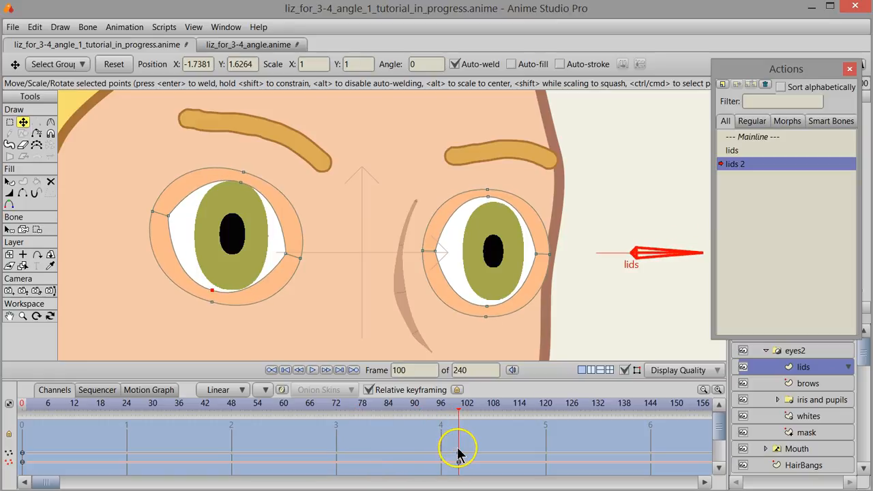
Test the lids dial in the Mainline by rotating its bone on the Liz 45 layer, and close the Actions window.
double_click(758, 138)
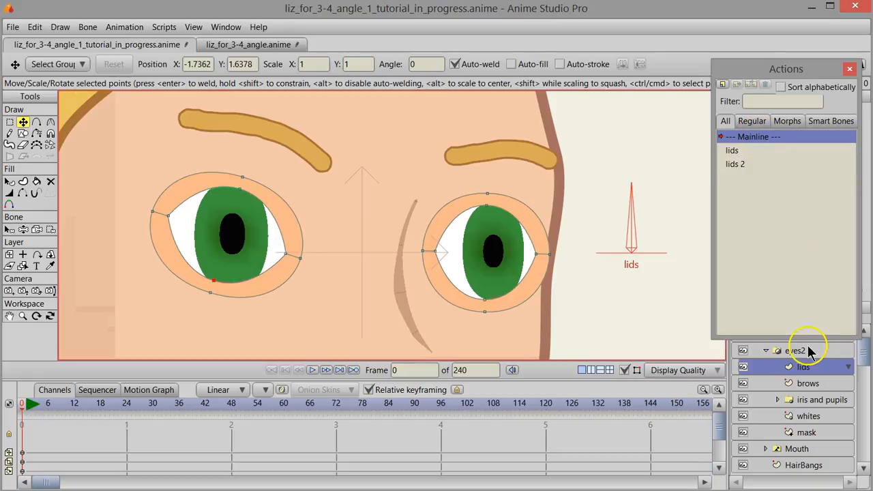
drag(772, 71, 716, 32)
click(766, 333)
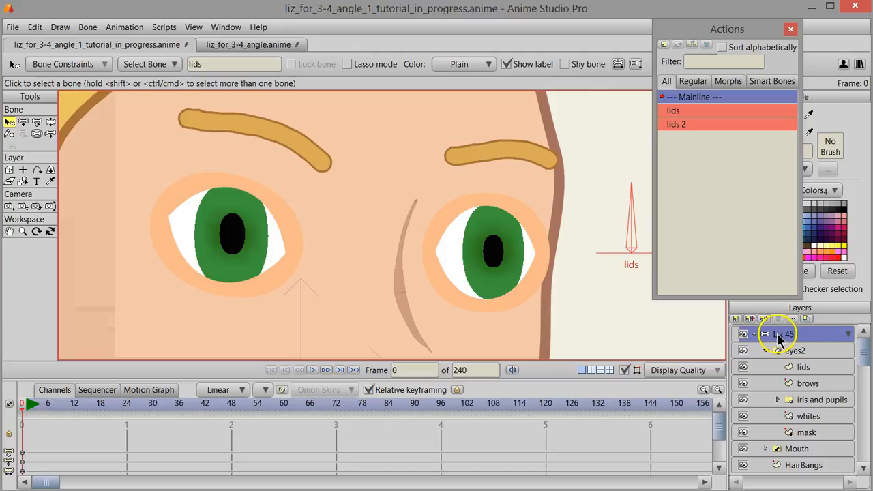
click(51, 121)
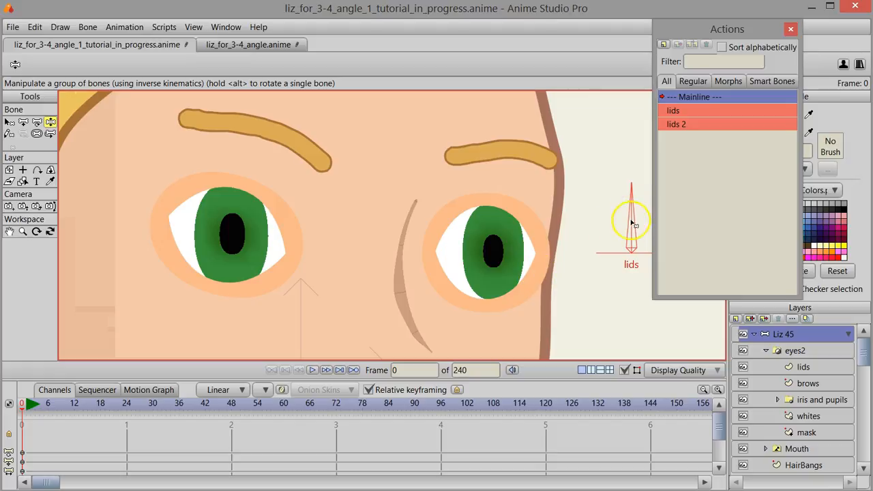
drag(632, 205, 623, 272)
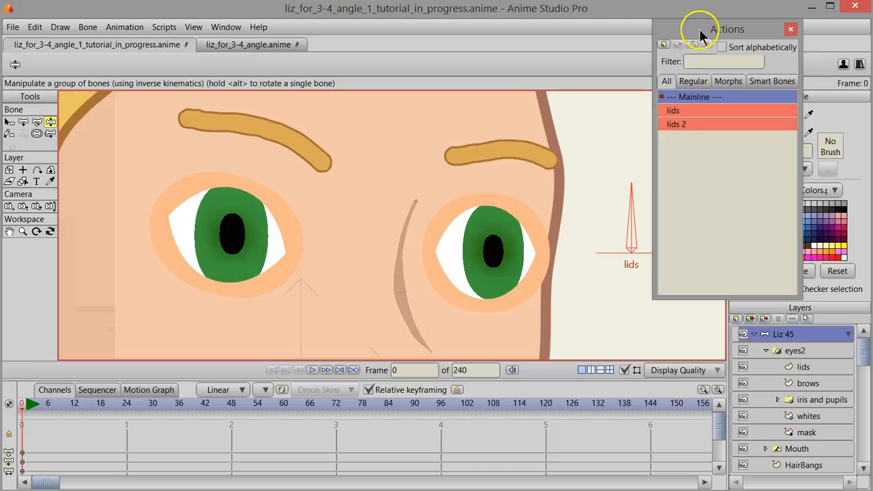
click(788, 28)
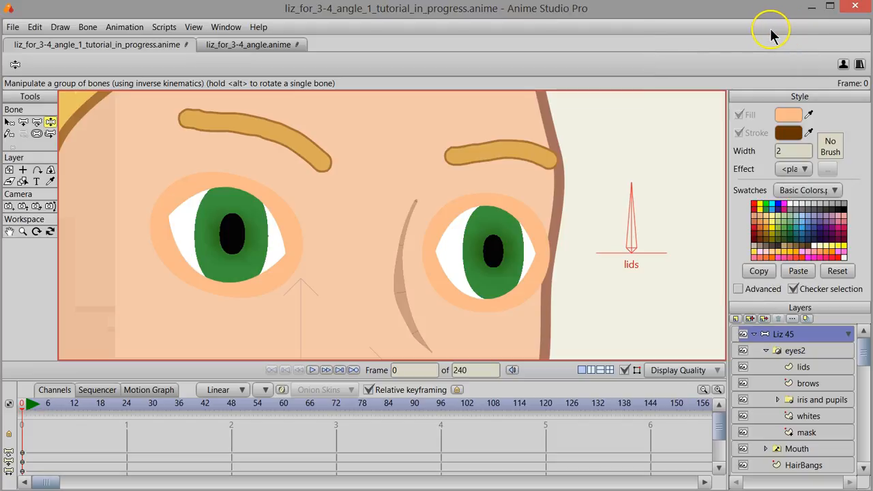